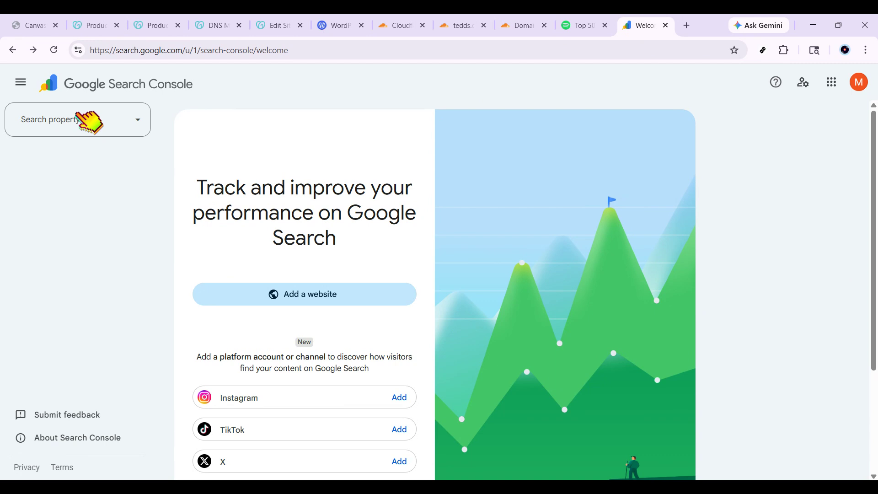
- Add a website property of the Domain type for test.com and continue to its ownership verification
left_click(77, 117)
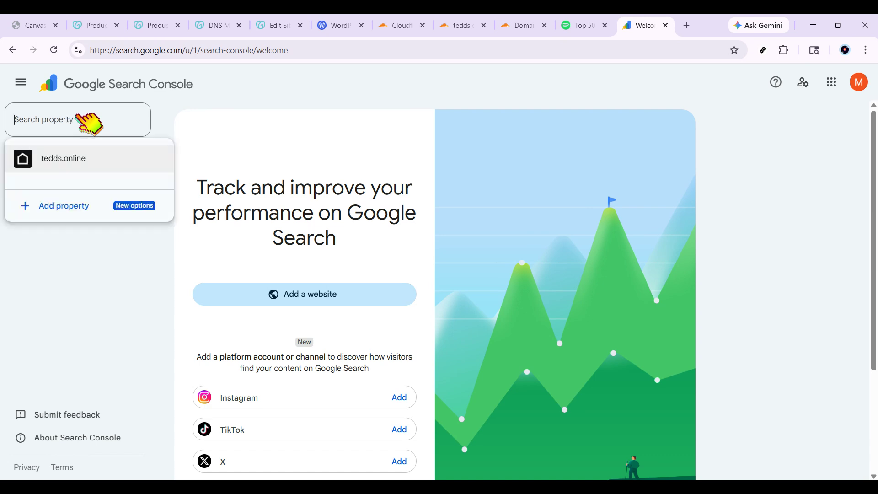
left_click(78, 205)
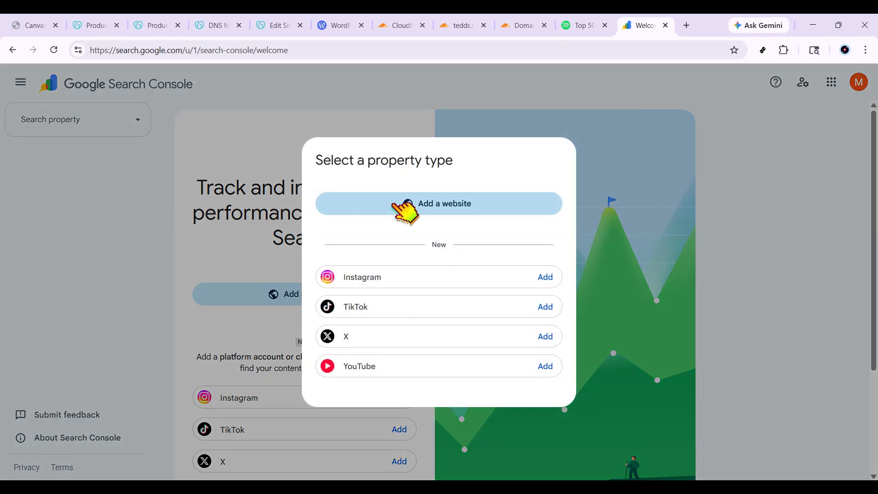
left_click(427, 203)
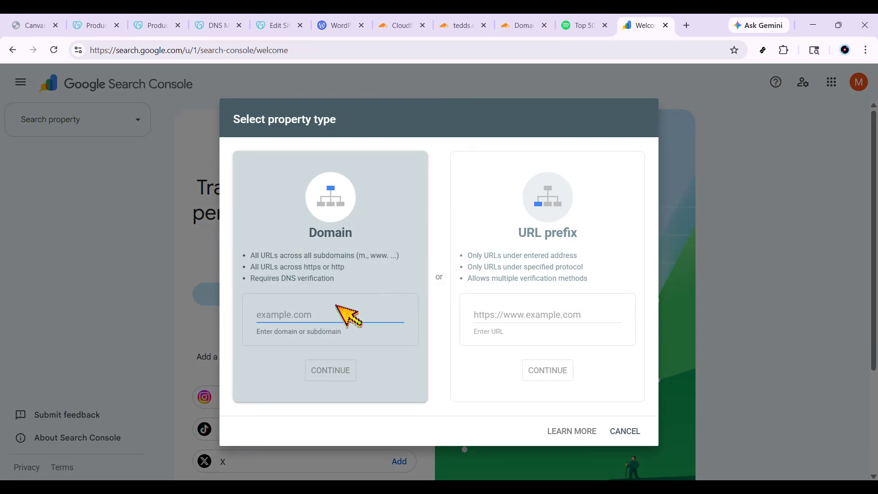
type("test.com")
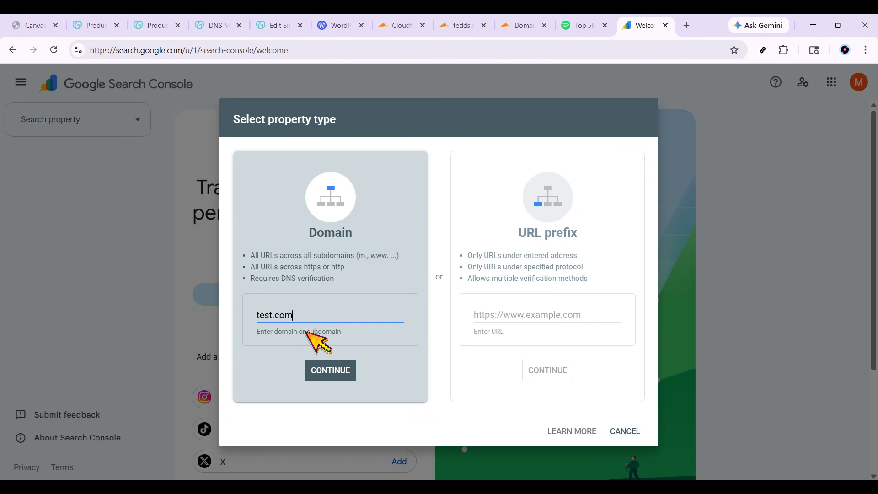
left_click(333, 374)
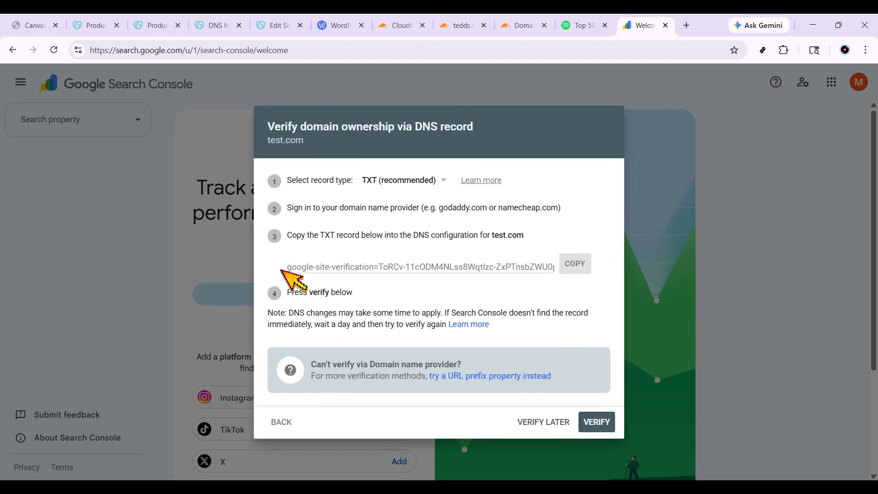
- Copy the Google site verification TXT record for test.com
left_click_drag(287, 267, 579, 271)
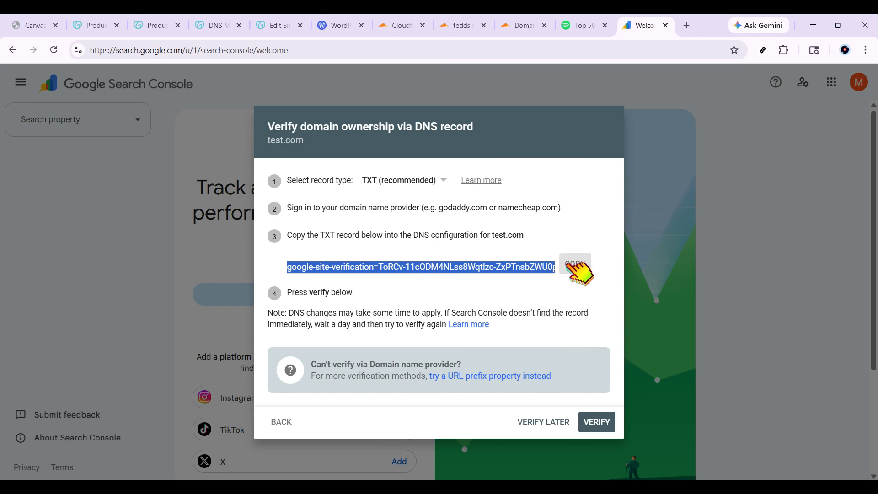
left_click(447, 282)
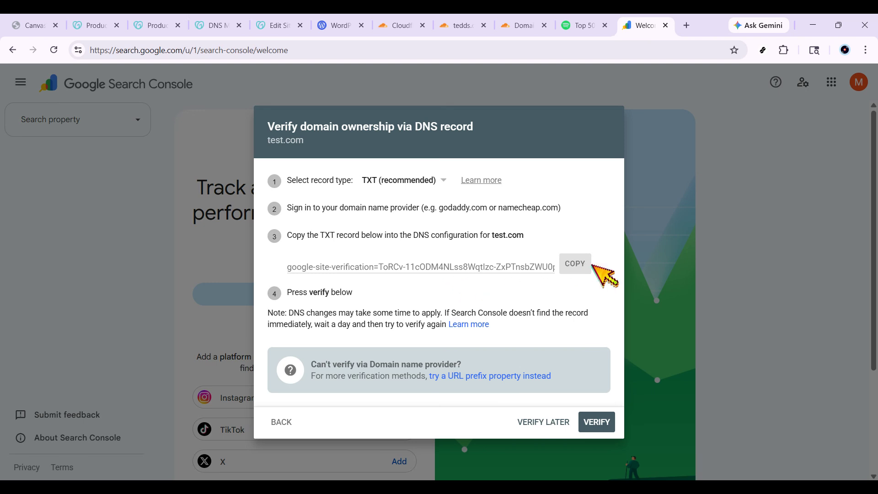
left_click(575, 266)
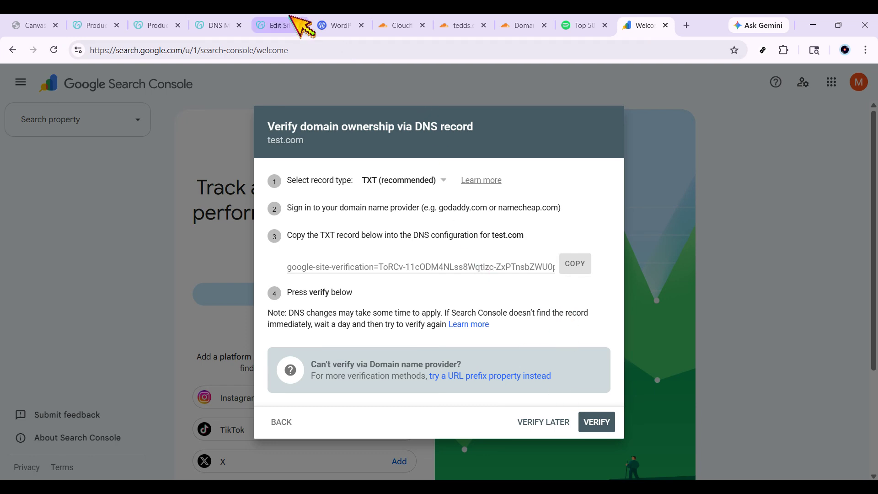
- Switch to GoDaddy and bring up the list of DNS records for the tedds.online domain
left_click(177, 18)
left_click(223, 21)
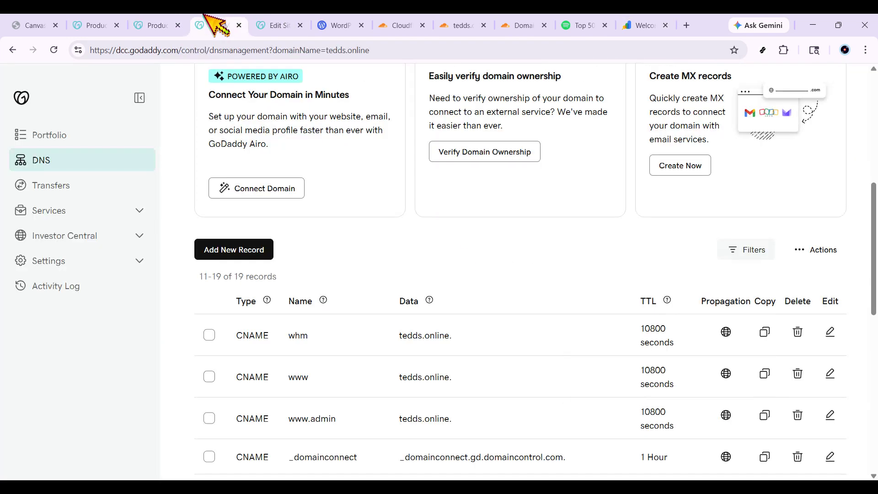
left_click(171, 21)
scroll(358, 177, "down", 2)
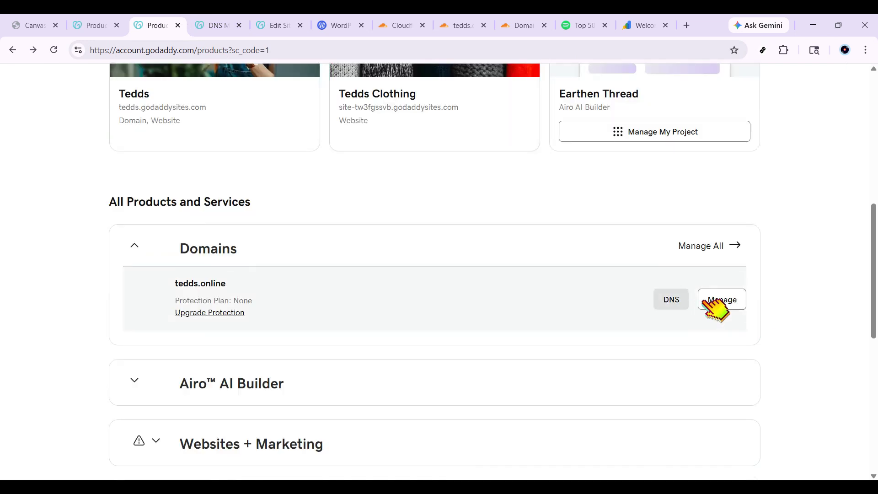
left_click(223, 25)
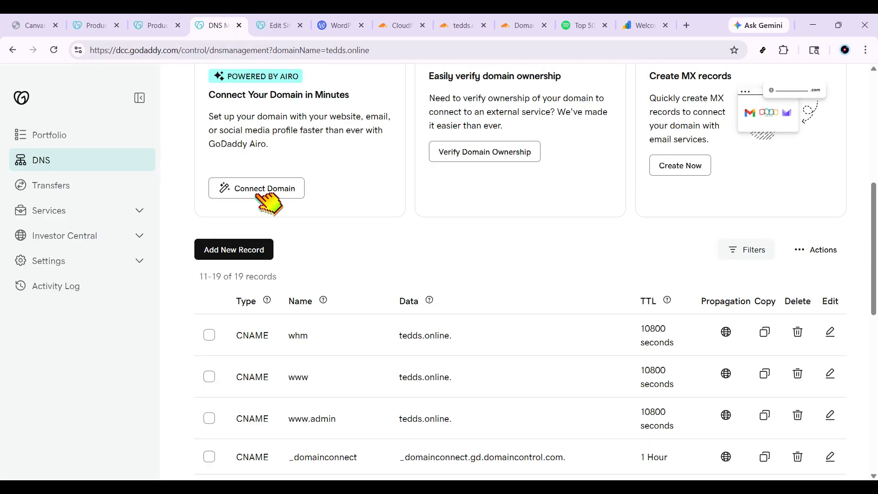
scroll(267, 215, "up", 7)
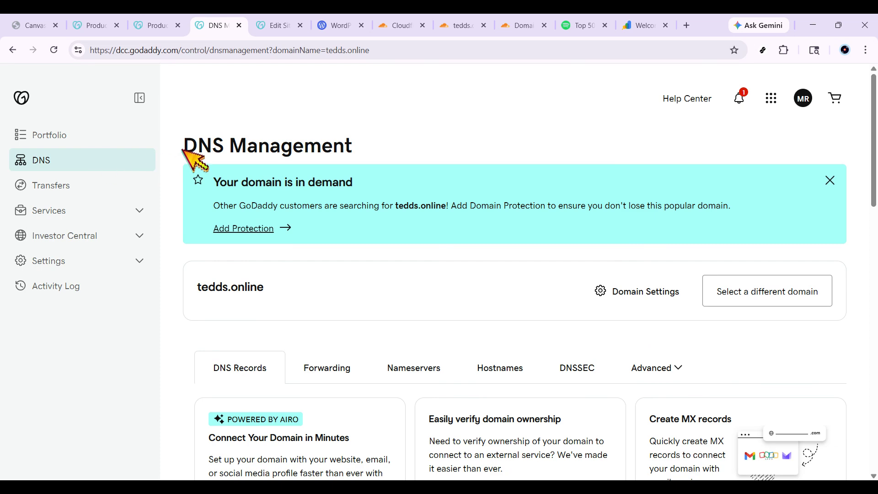
left_click_drag(185, 145, 343, 146)
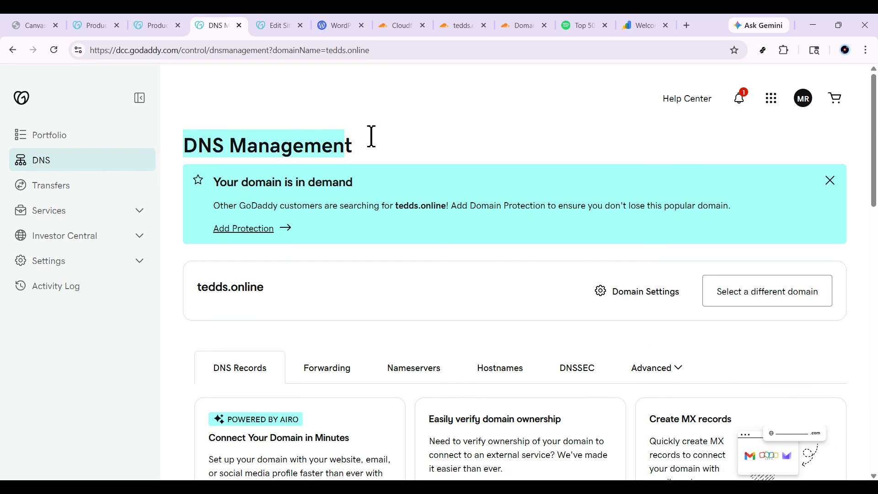
left_click(428, 144)
scroll(418, 135, "down", 4)
scroll(418, 137, "down", 5)
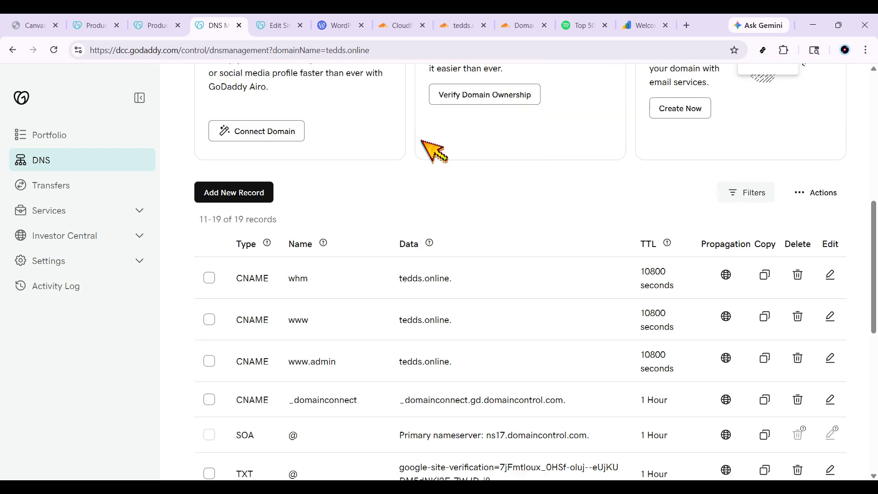
- Fill in a new TXT record with name @, paste the copied verification token as its value, and review the pasted value
left_click(265, 195)
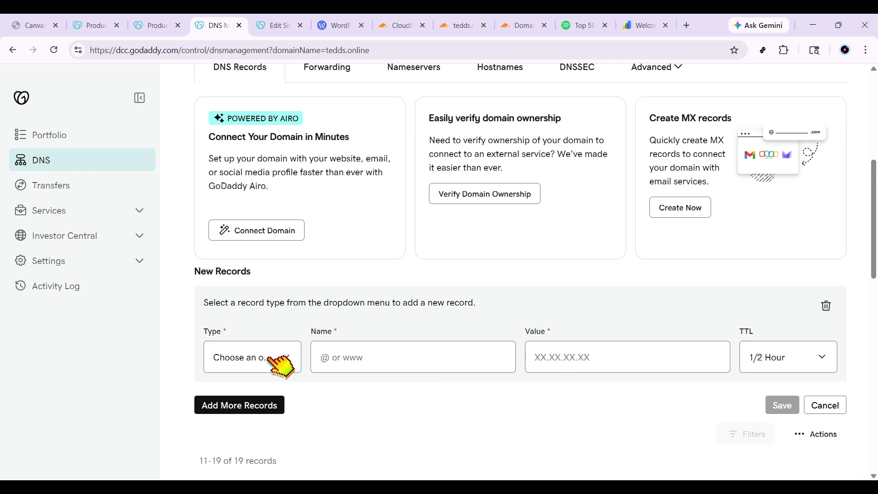
scroll(288, 347, "down", 2)
left_click(289, 247)
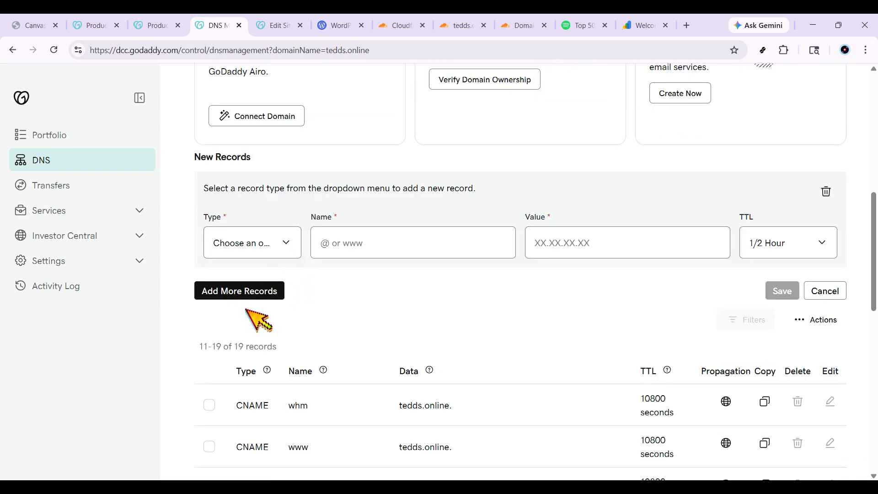
left_click(247, 364)
left_click(350, 243)
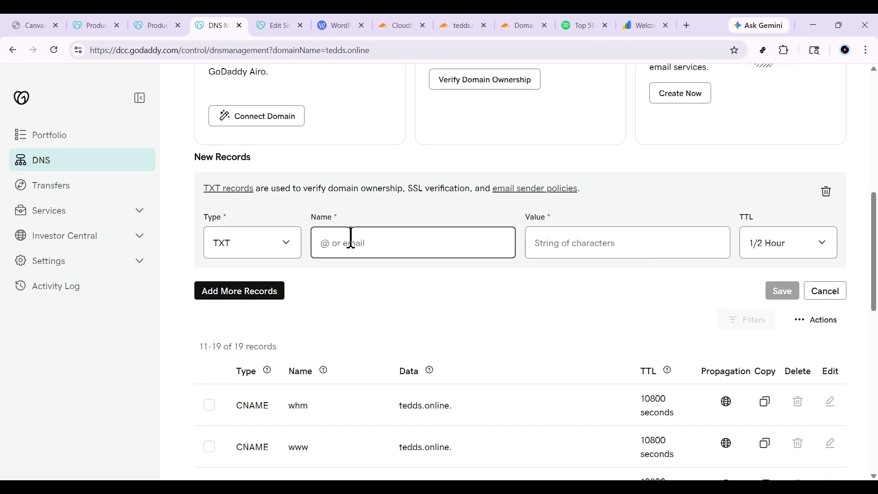
type("@")
left_click(555, 241)
key("ctrl+v")
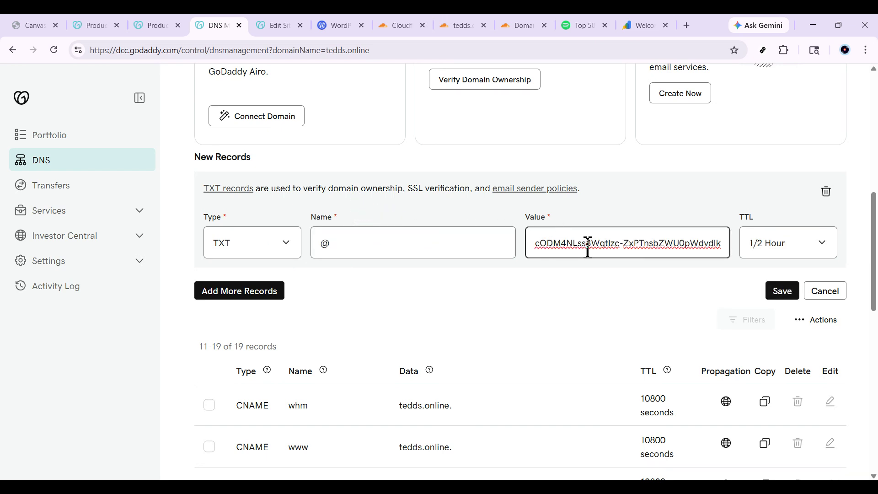
scroll(588, 247, "left", 4)
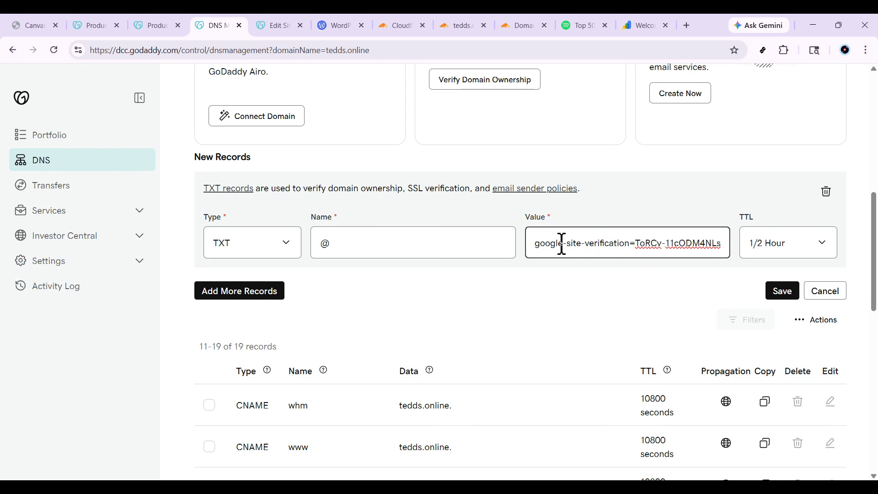
left_click_drag(530, 243, 711, 253)
left_click(692, 247)
scroll(692, 247, "left", 4)
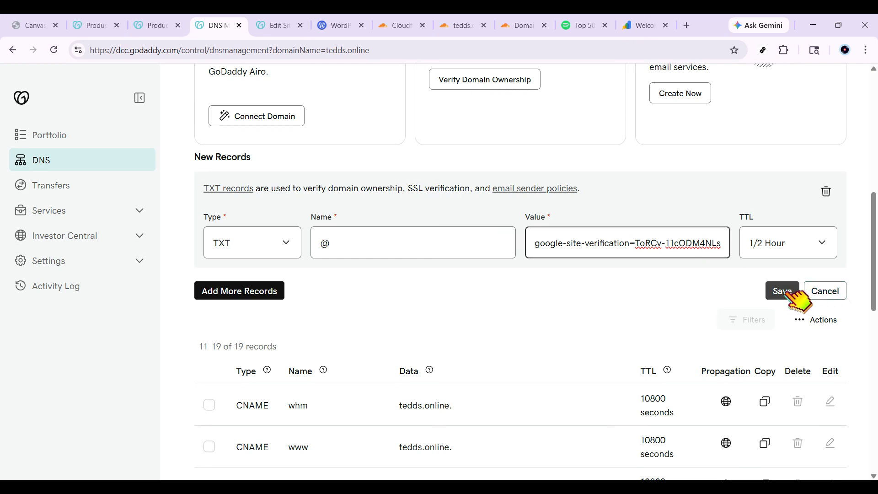
- Discard the unsaved TXT record and locate the existing Google site verification TXT record in the DNS list
left_click(813, 295)
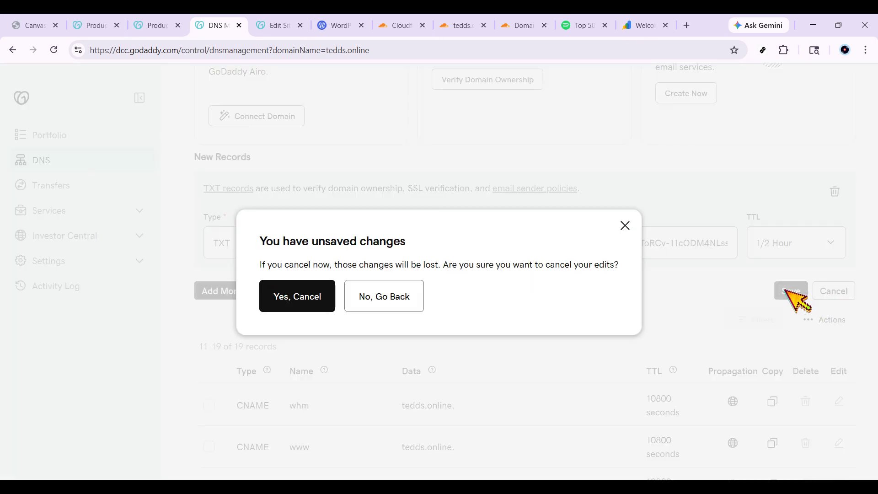
left_click(296, 305)
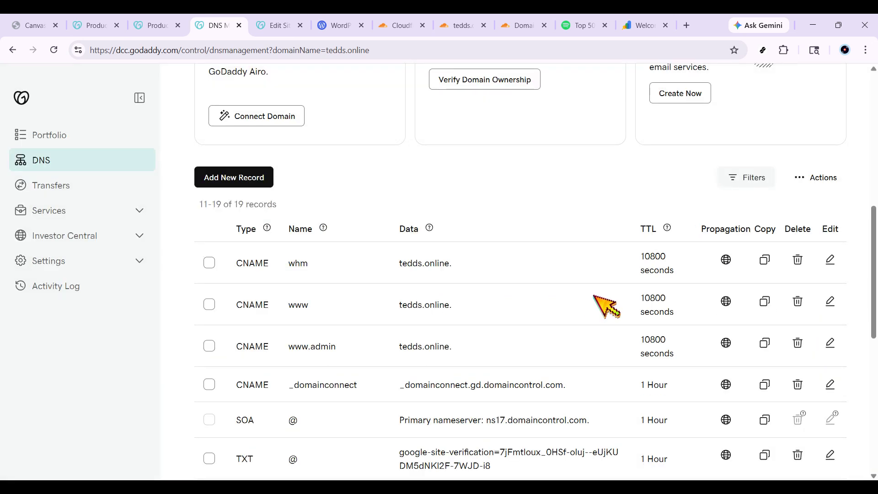
scroll(597, 304, "down", 4)
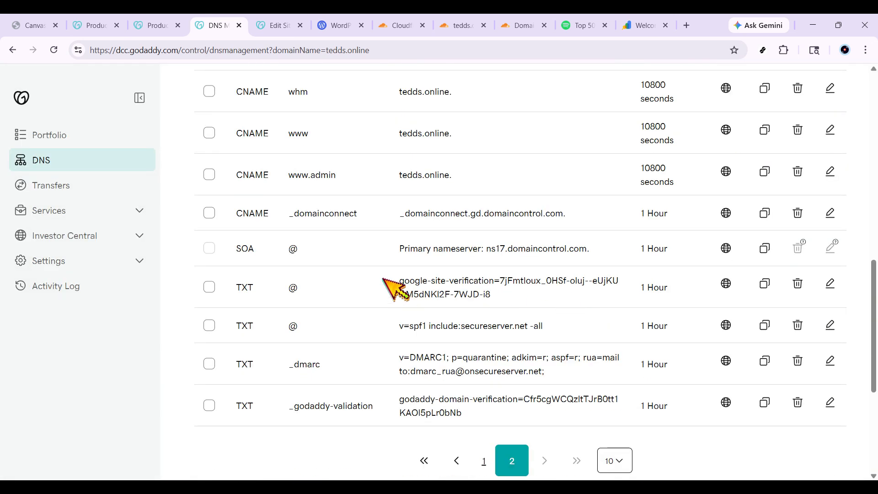
left_click_drag(396, 281, 496, 298)
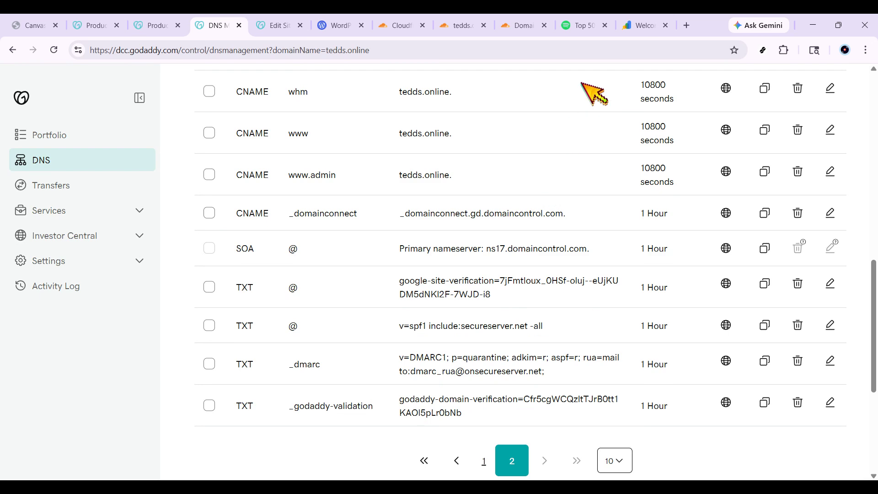
- Return to Google Search Console and open the overview of the tedds.online property, dismissing the introductory tip
left_click(645, 26)
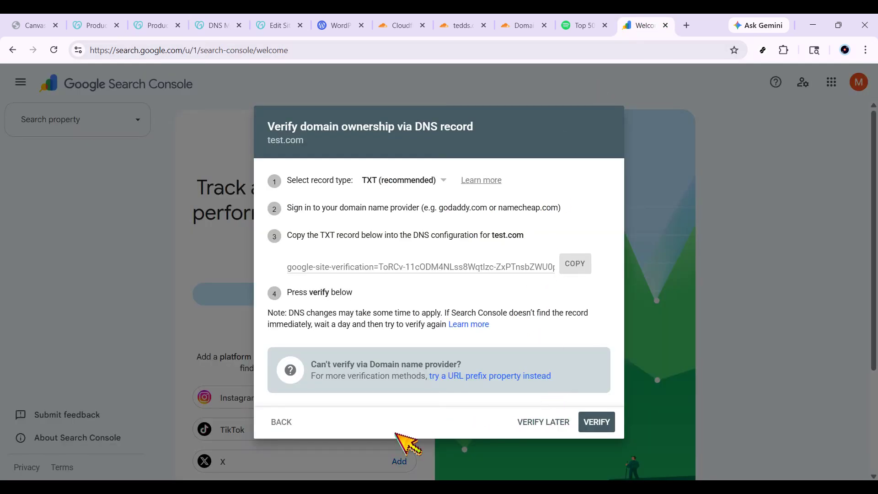
left_click(295, 425)
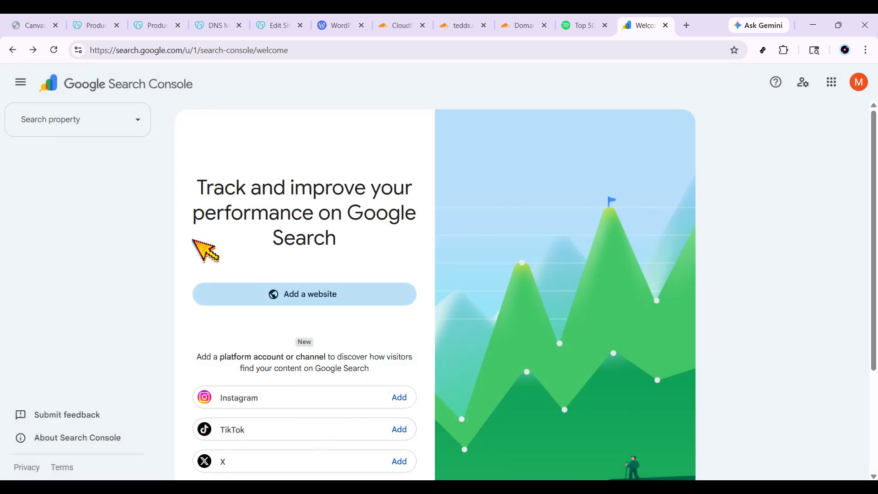
left_click(89, 115)
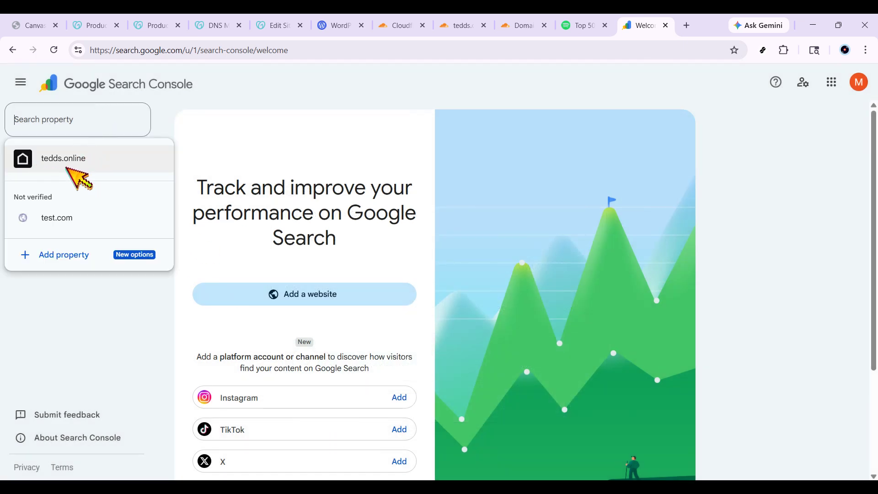
left_click(95, 164)
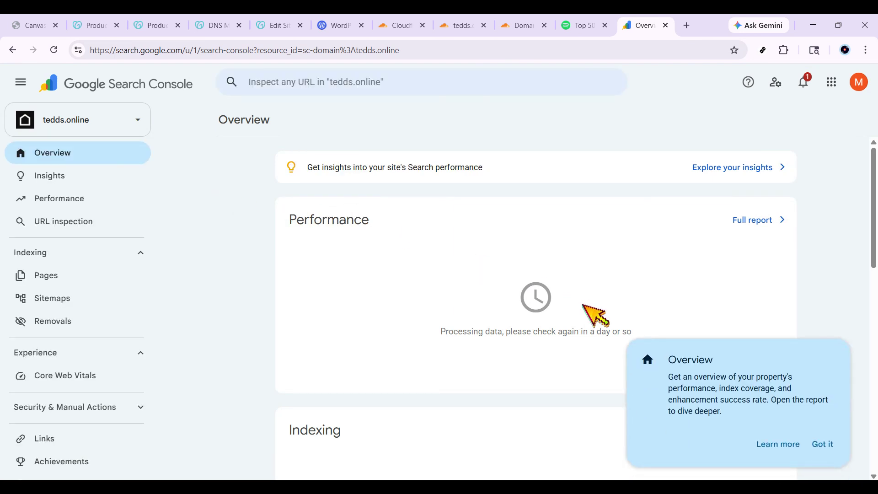
left_click(833, 443)
mouse_move(875, 201)
left_mouse_down()
mouse_move(872, 363)
mouse_move(875, 198)
left_mouse_up()
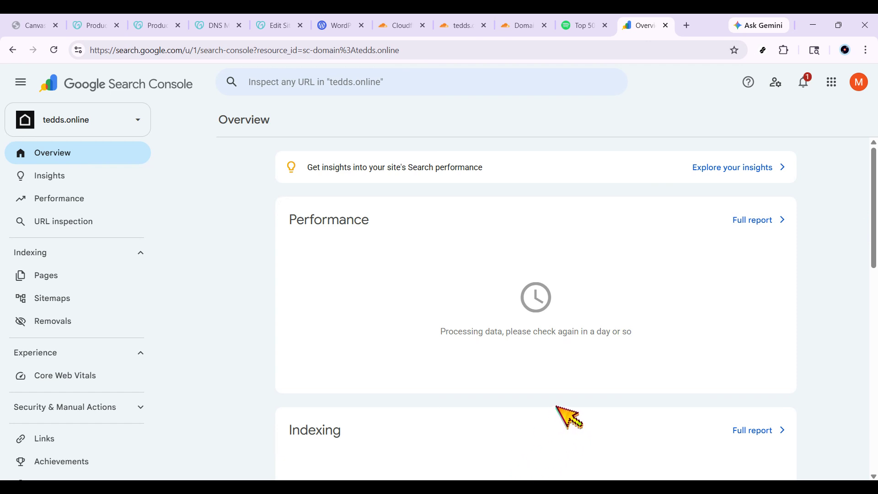
- Reopen the DNS verification instructions for the unverified test.com property and postpone the verification
left_click(117, 120)
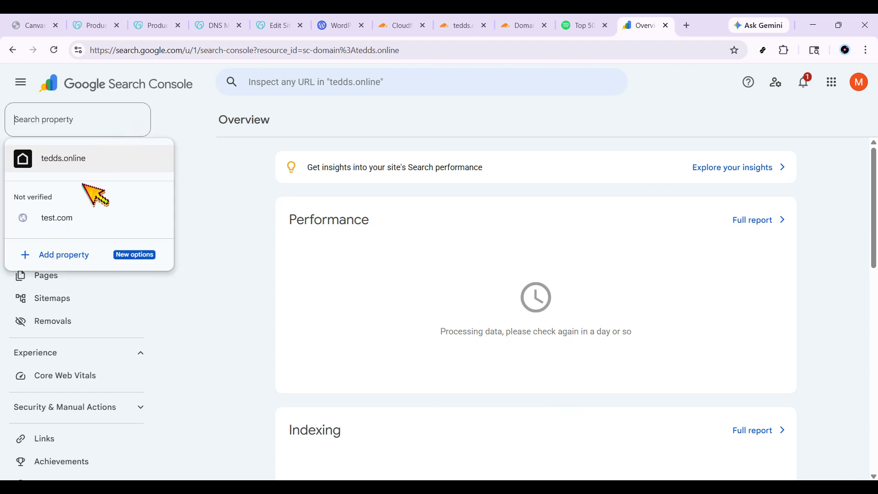
left_click(79, 214)
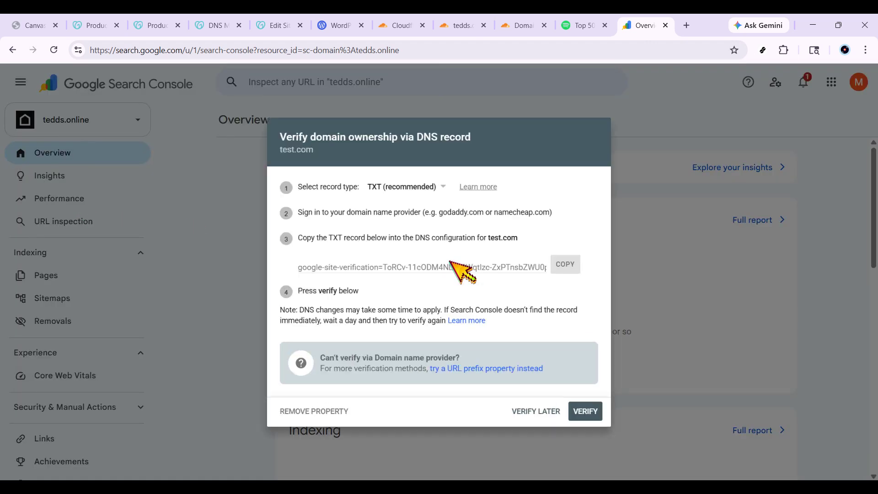
left_click(552, 421)
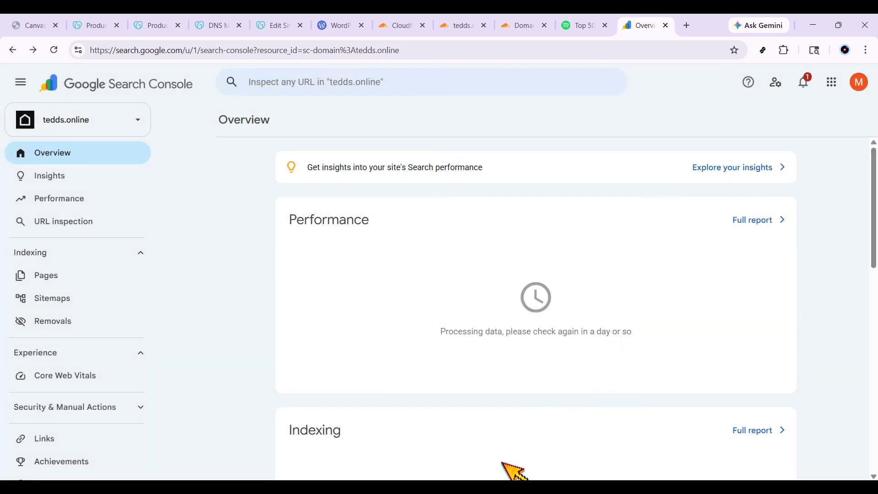